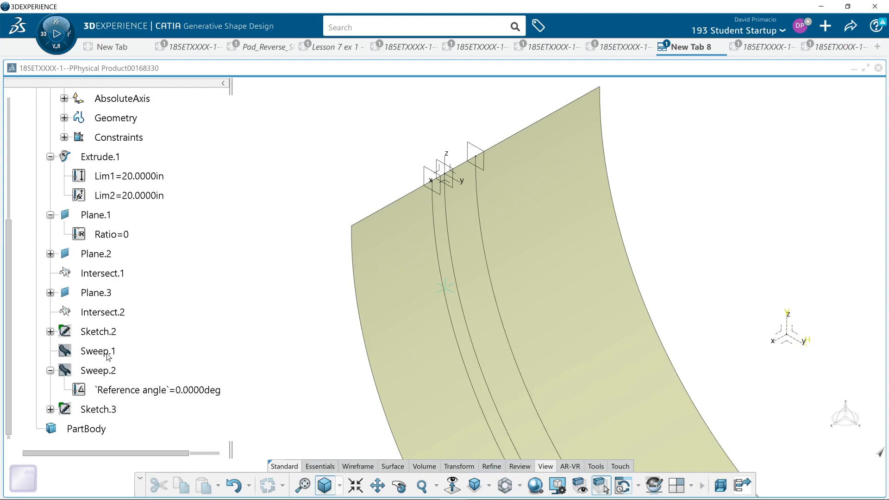
Switch to the BigBlueButton conference, take the presenter role and share the entire screen
{"action": "scroll", "coordinate": [110, 354], "scroll_direction": "down", "scroll_amount": 5}
{"action": "scroll", "coordinate": [111, 355], "scroll_direction": "down", "scroll_amount": 3}
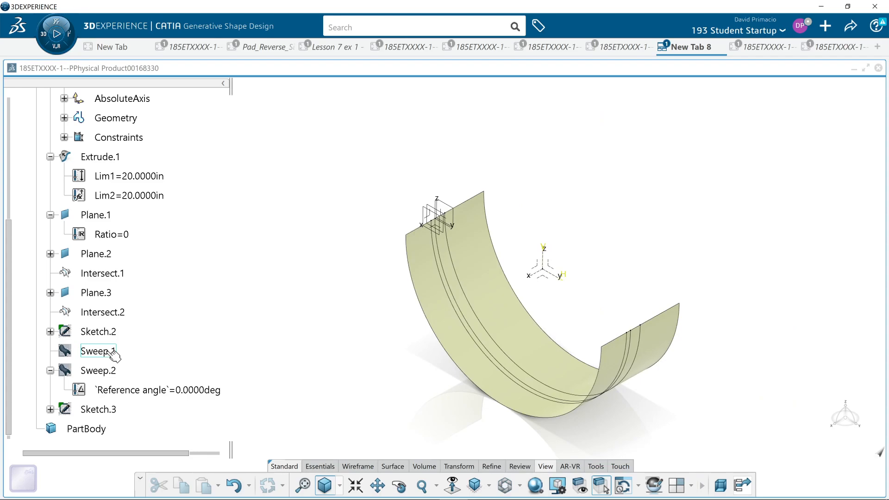
{"action": "key", "text": "alt+Tab"}
{"action": "key", "text": "Tab"}
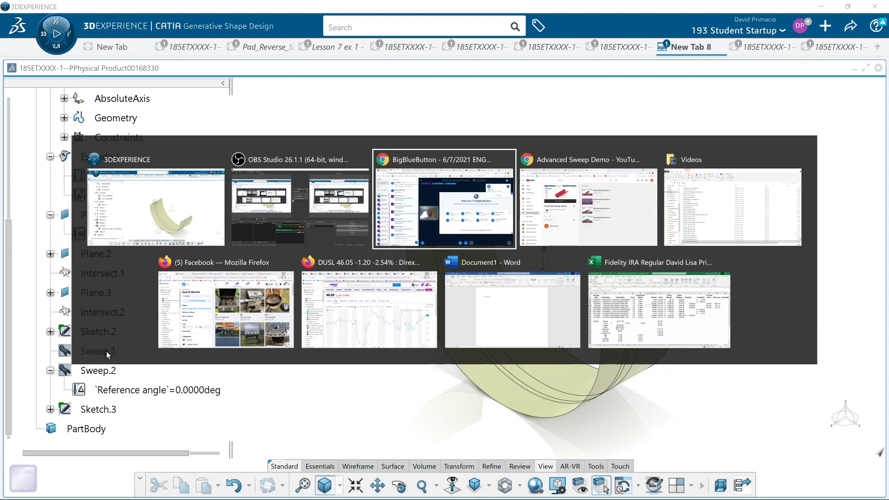
{"action": "scroll", "coordinate": [46, 204], "scroll_direction": "up", "scroll_amount": 2}
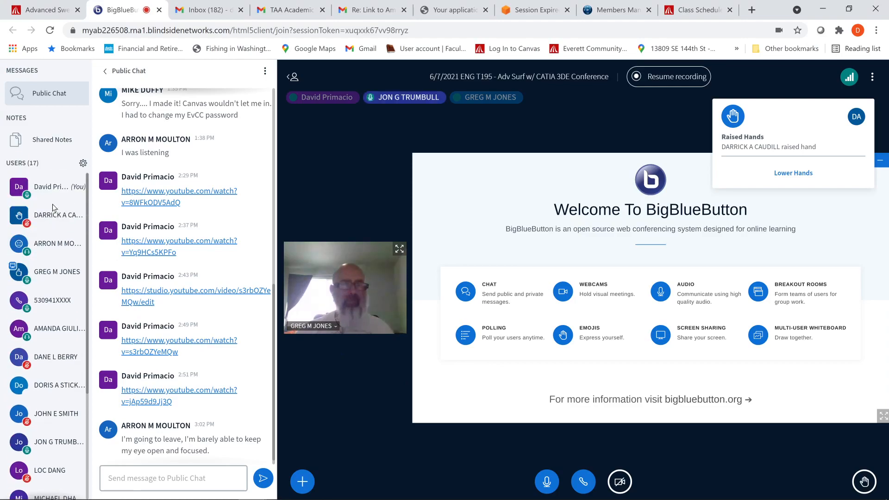
{"action": "left_click", "coordinate": [49, 186]}
{"action": "left_click", "coordinate": [130, 217]}
{"action": "left_click", "coordinate": [638, 481]}
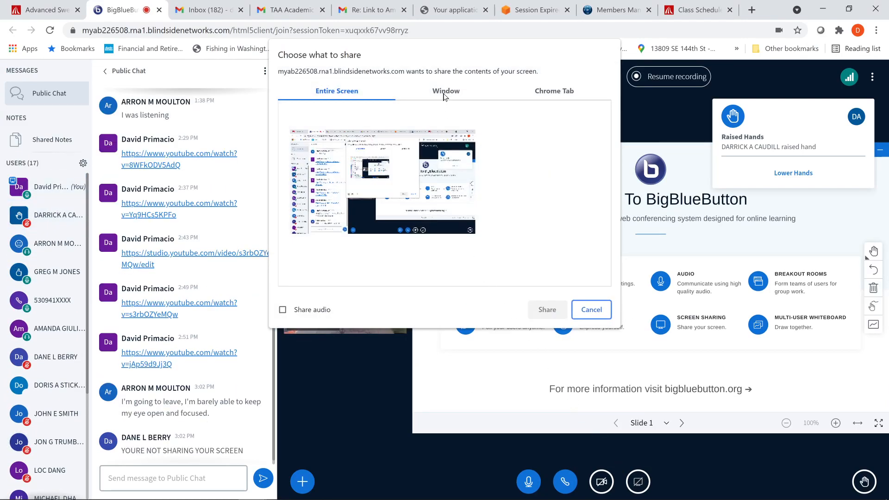
{"action": "left_click", "coordinate": [444, 198]}
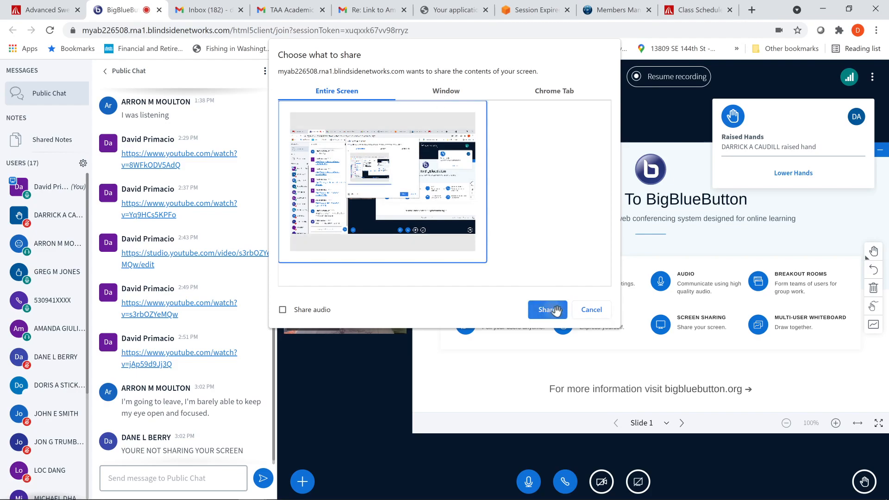
{"action": "left_click", "coordinate": [553, 309]}
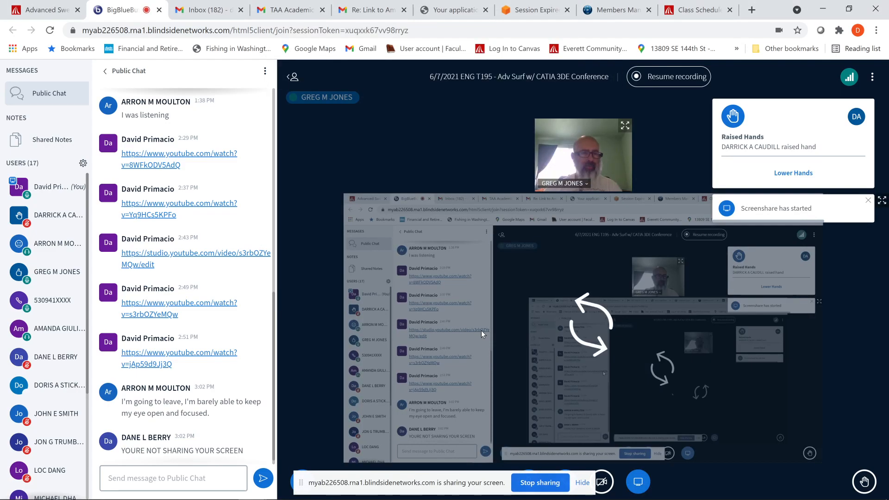
Switch back to 3DEXPERIENCE and review Sweep.1's two-guide-curve definition on the curved surface, closing it without changes
{"action": "key", "text": "alt+Tab"}
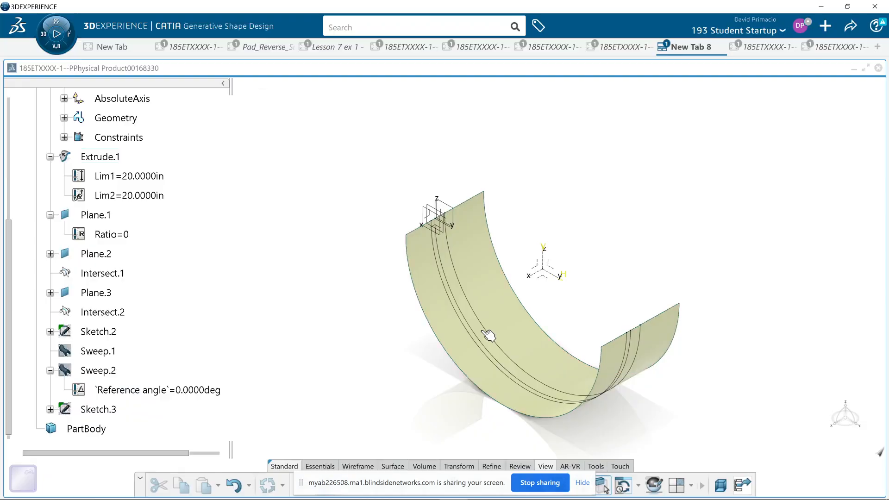
{"action": "middle_click_drag", "start_coordinate": [361, 349], "coordinate": [313, 311]}
{"action": "double_click", "coordinate": [113, 351]}
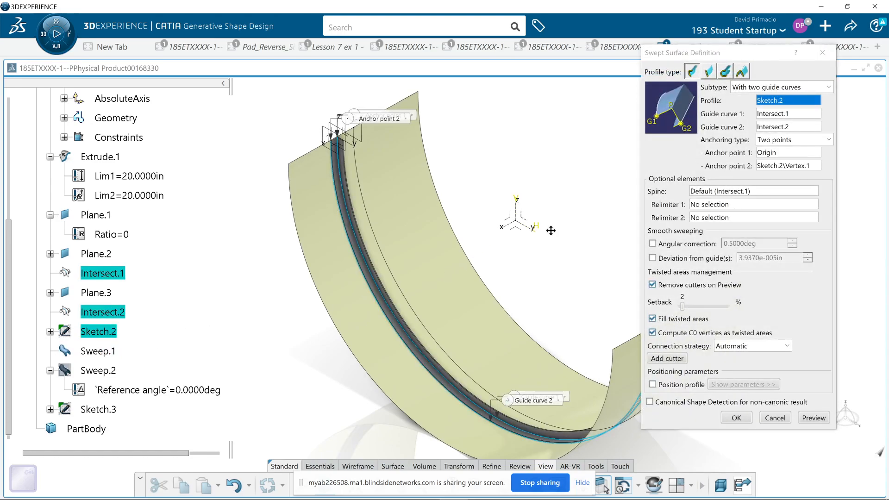
{"action": "middle_click_drag", "start_coordinate": [523, 216], "coordinate": [501, 228]}
{"action": "middle_click_drag", "start_coordinate": [518, 258], "coordinate": [488, 238]}
{"action": "left_click_drag", "start_coordinate": [720, 48], "coordinate": [715, 77]}
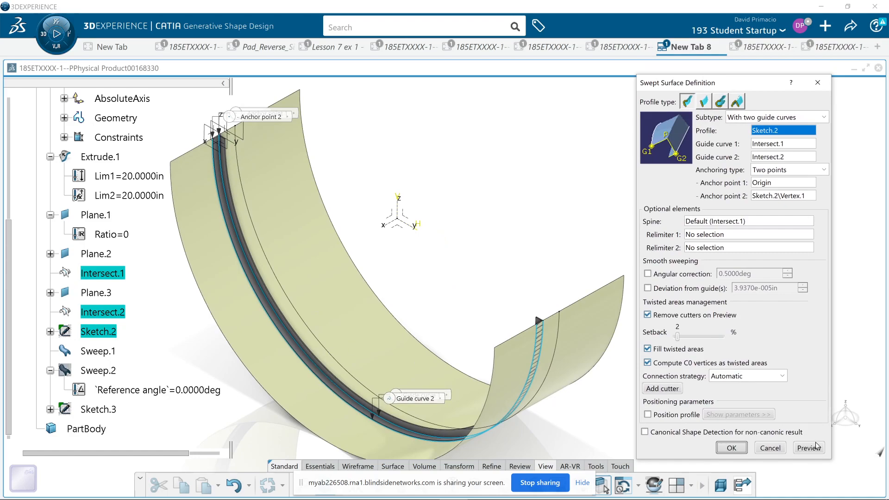
{"action": "left_click", "coordinate": [773, 447]}
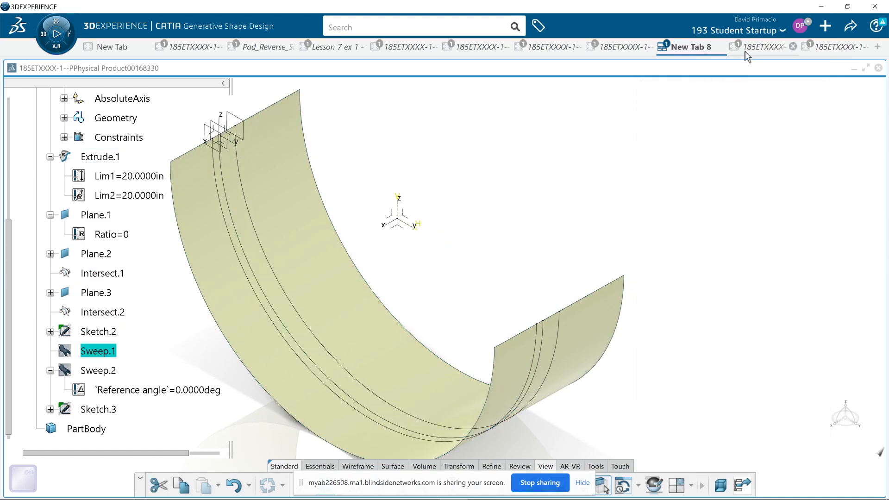
Switch to the L-shaped profile part, Physical Product00168331, and hide Sweep.4
{"action": "mouse_move", "coordinate": [747, 50]}
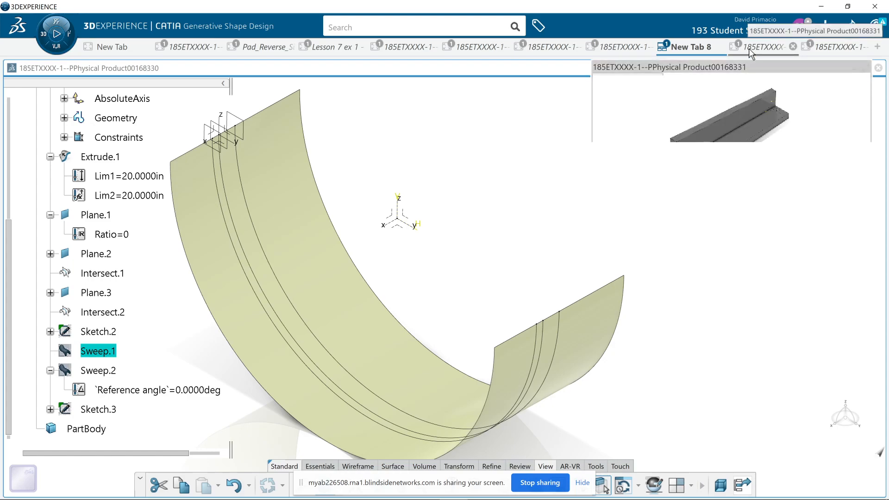
{"action": "left_click", "coordinate": [748, 48]}
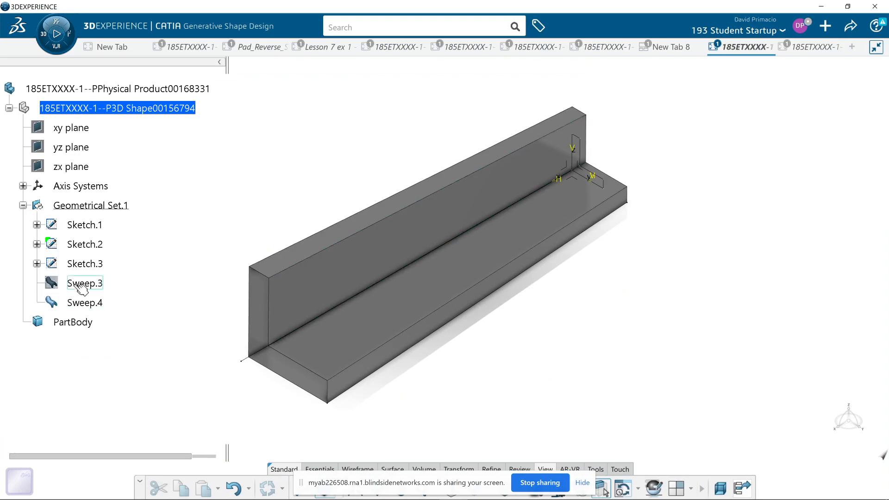
{"action": "right_click", "coordinate": [81, 303]}
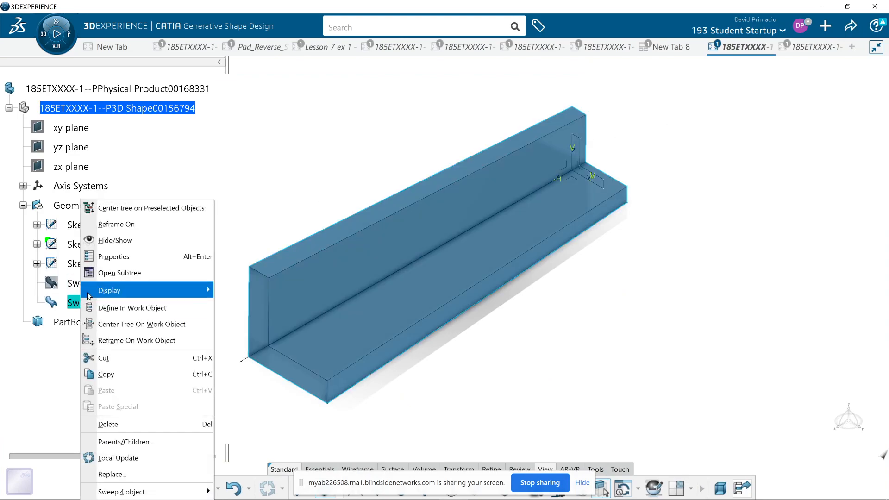
{"action": "left_click", "coordinate": [115, 245]}
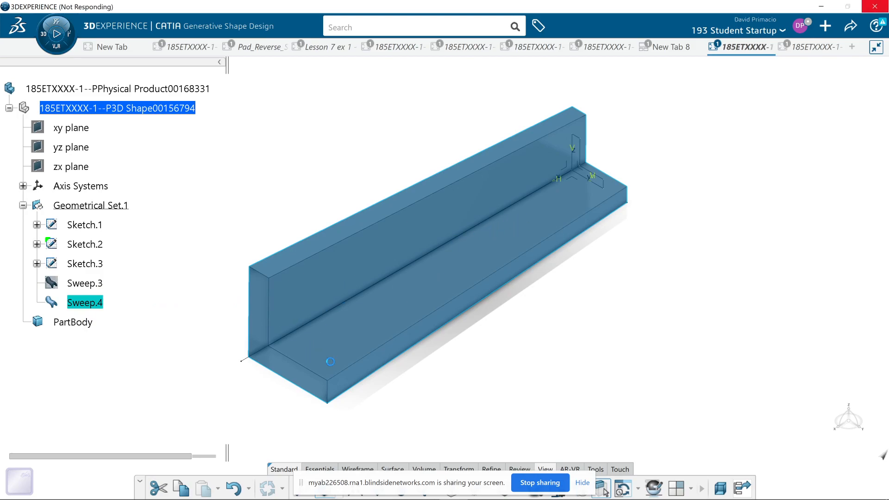
Compare Sweep.4's two-guide-curve definition with Sweep.3's reference-surface definition, closing each without changes
{"action": "double_click", "coordinate": [93, 304]}
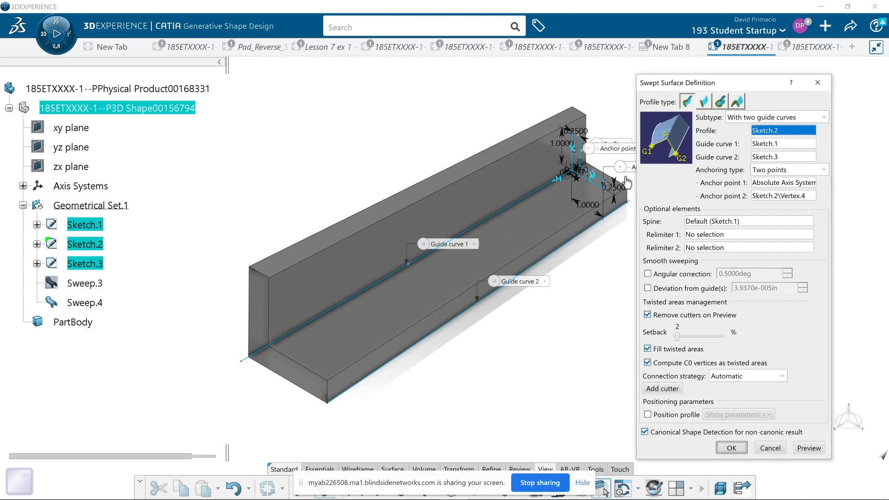
{"action": "middle_click_drag", "start_coordinate": [518, 367], "coordinate": [479, 381]}
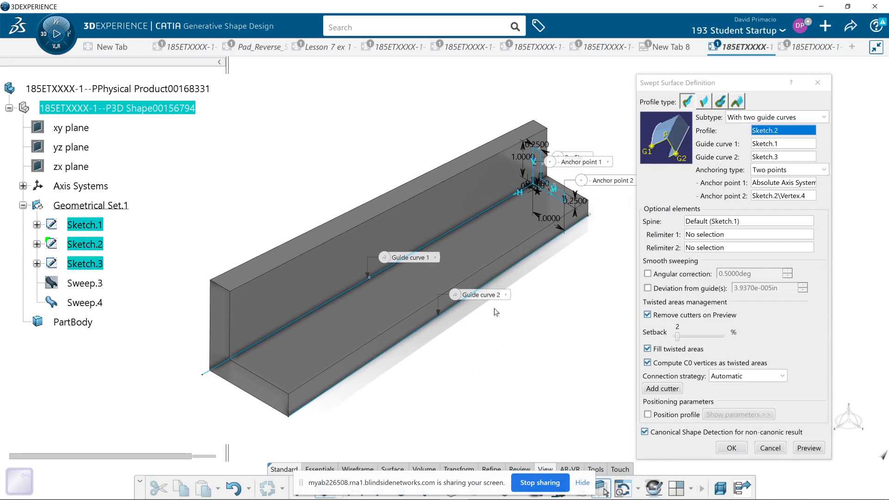
{"action": "left_click", "coordinate": [783, 452]}
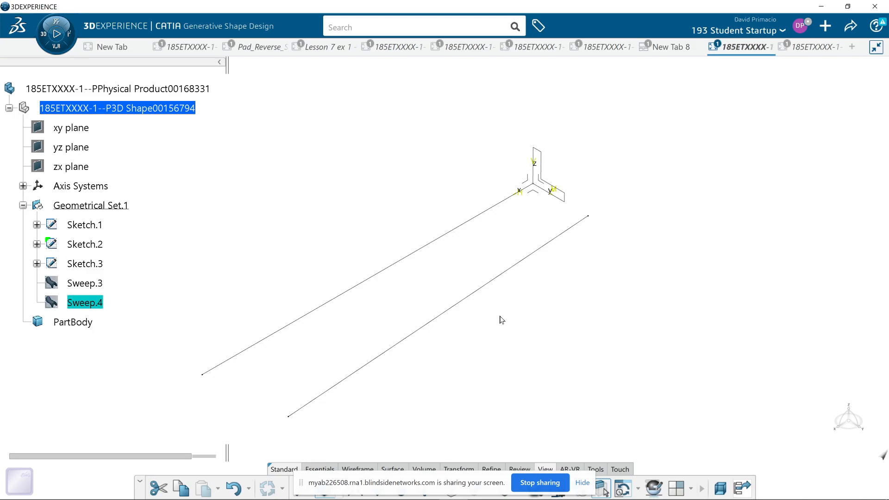
{"action": "left_click", "coordinate": [96, 287]}
{"action": "double_click", "coordinate": [96, 288]}
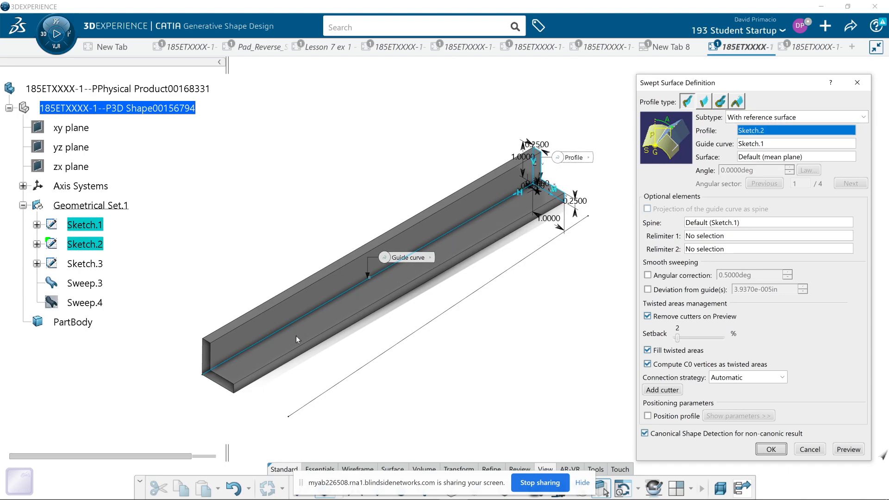
{"action": "left_click", "coordinate": [809, 449]}
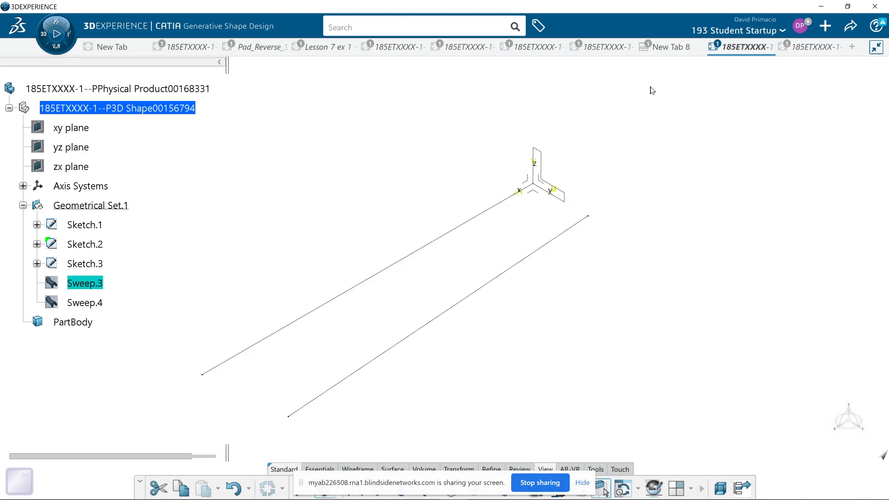
Return to the curved surface part and review Sweep.2's reference-surface definition and available subtypes, cancelling without changes
{"action": "left_click", "coordinate": [662, 48]}
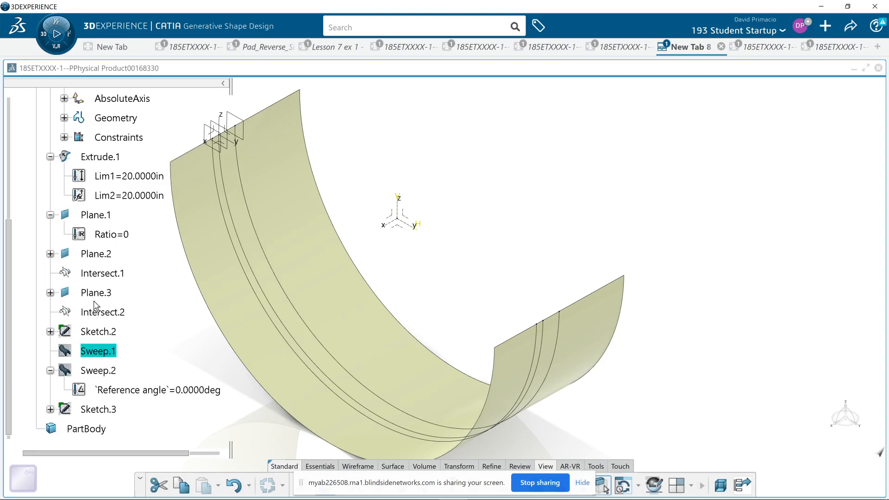
{"action": "scroll", "coordinate": [93, 303], "scroll_direction": "up", "scroll_amount": 1}
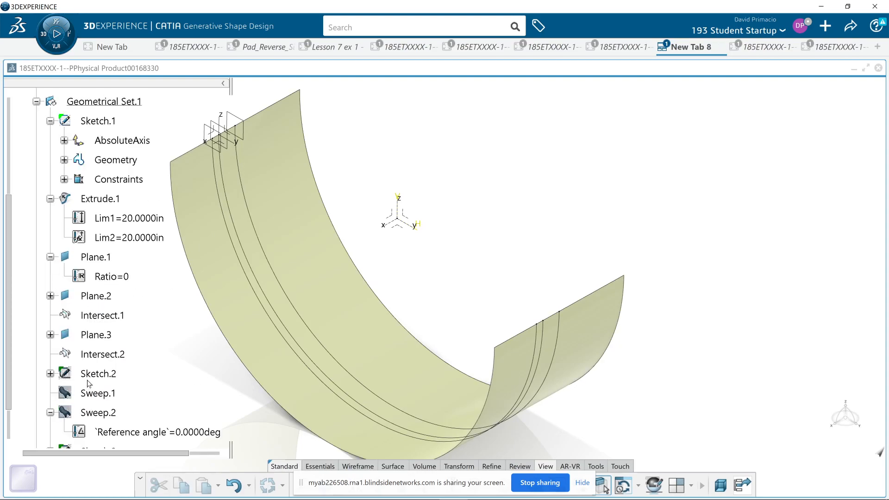
{"action": "double_click", "coordinate": [95, 412]}
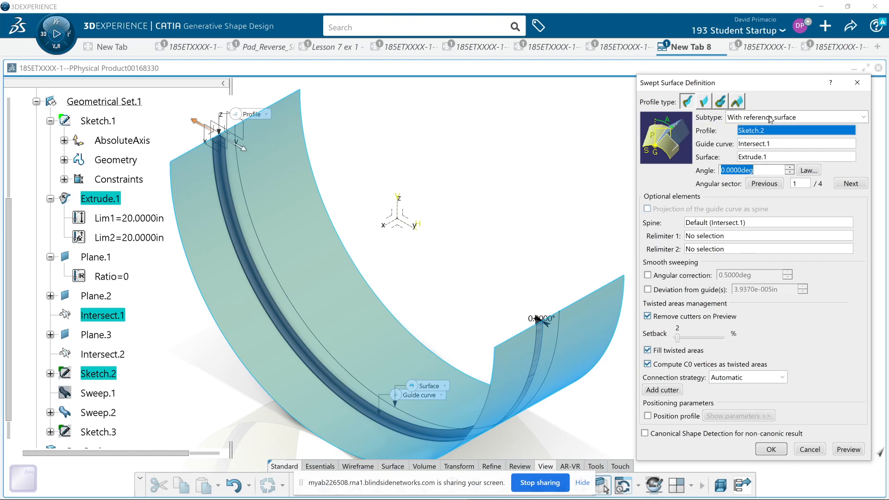
{"action": "left_click", "coordinate": [809, 117]}
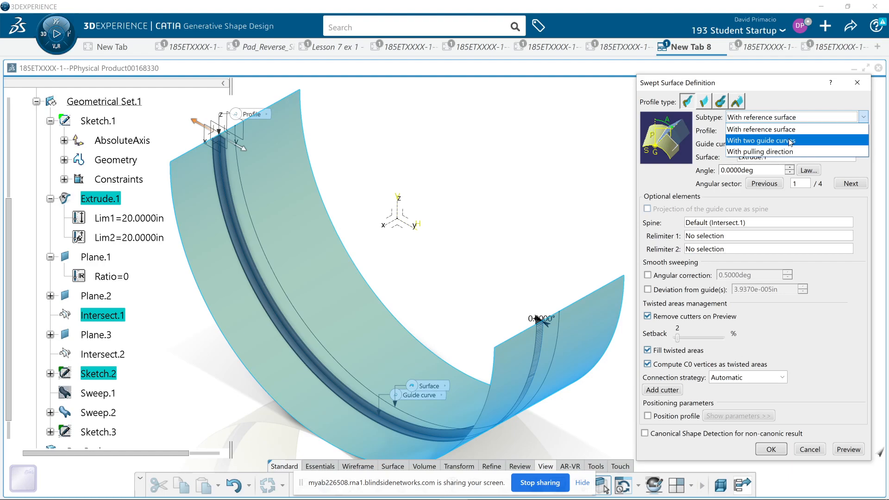
{"action": "left_click", "coordinate": [809, 446]}
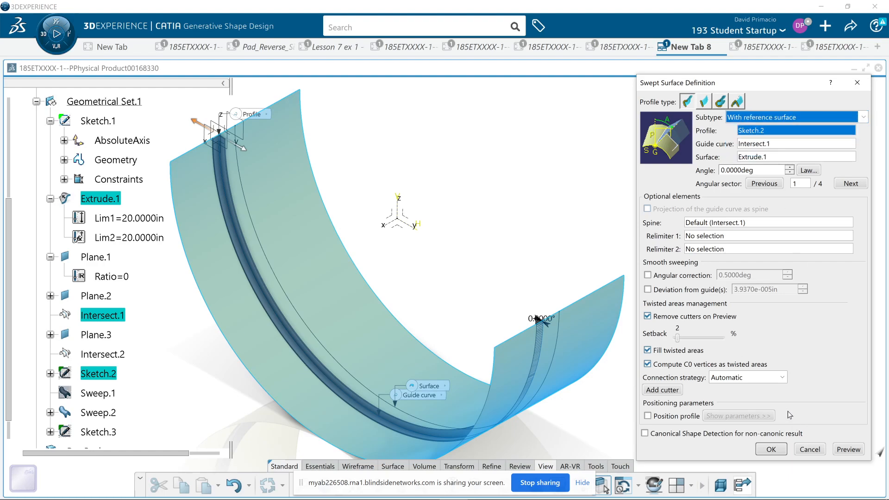
{"action": "left_click", "coordinate": [801, 451]}
Go back to the L-shaped profile part and review the definitions of Sweep.3 and Sweep.4 again
{"action": "left_click", "coordinate": [754, 51]}
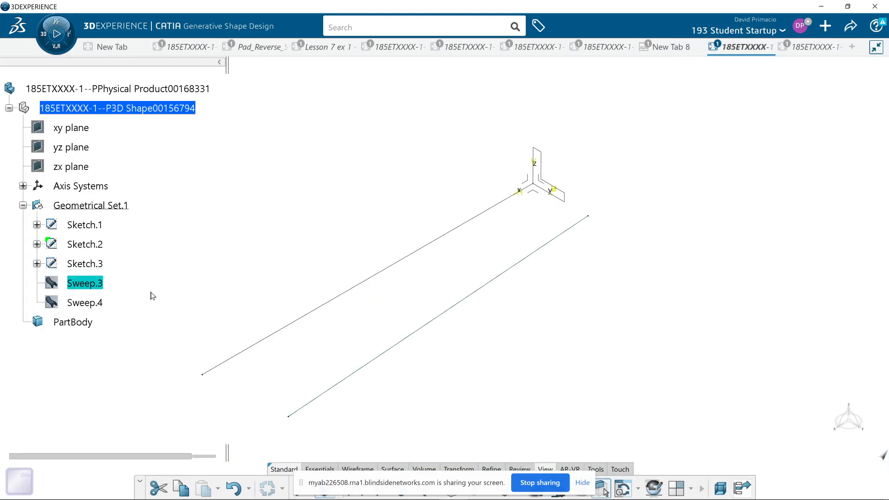
{"action": "double_click", "coordinate": [84, 283]}
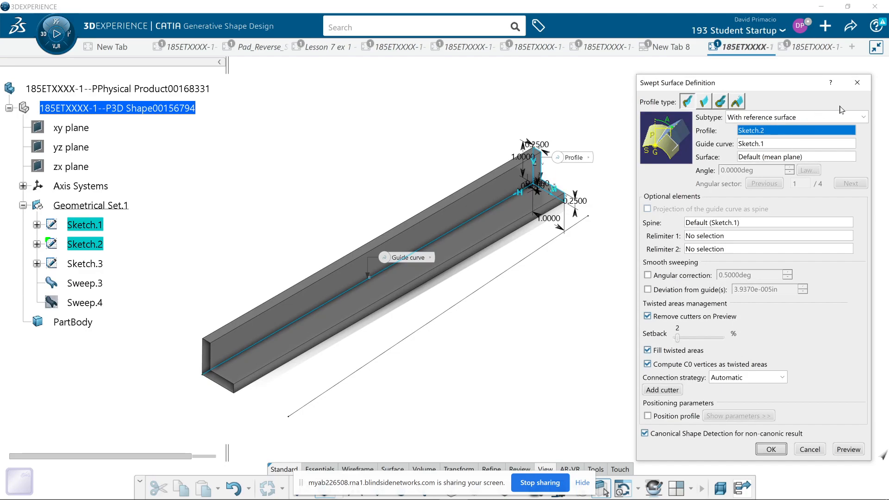
{"action": "left_click", "coordinate": [856, 82]}
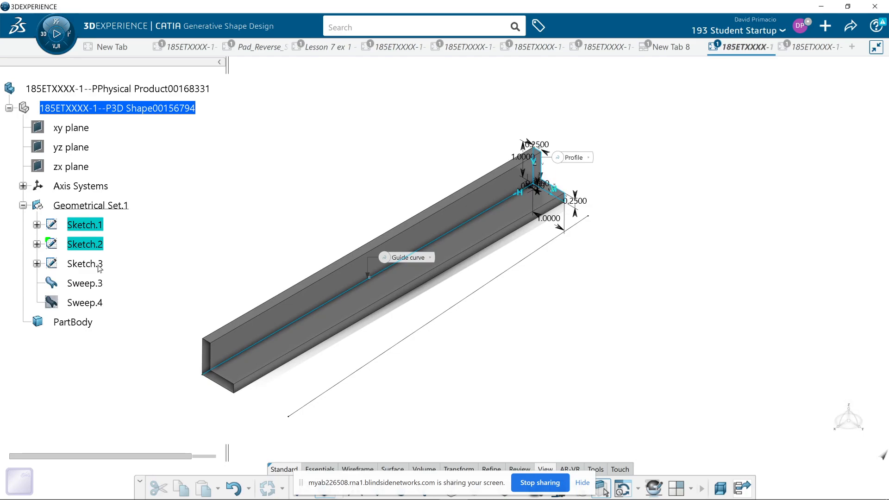
{"action": "double_click", "coordinate": [74, 304]}
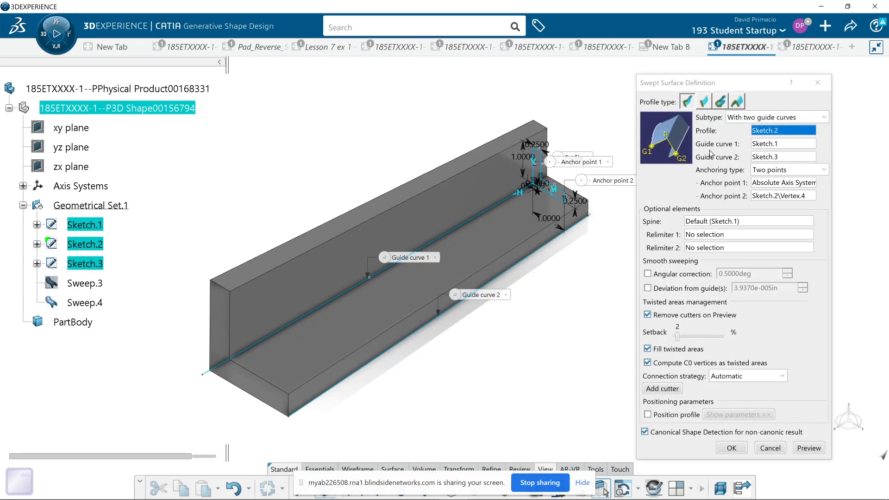
Switch to the transition surface part, Physical Product00168332, and show the hidden Sweep.1
{"action": "left_click", "coordinate": [814, 49]}
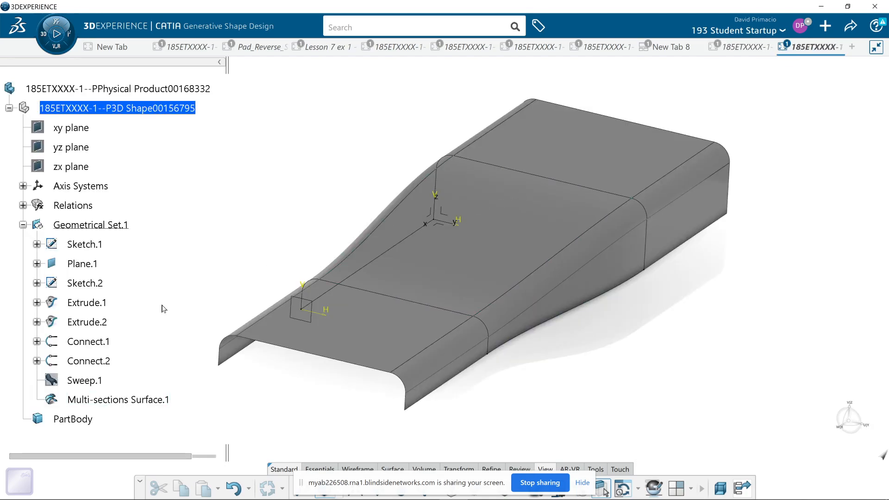
{"action": "right_click", "coordinate": [94, 382]}
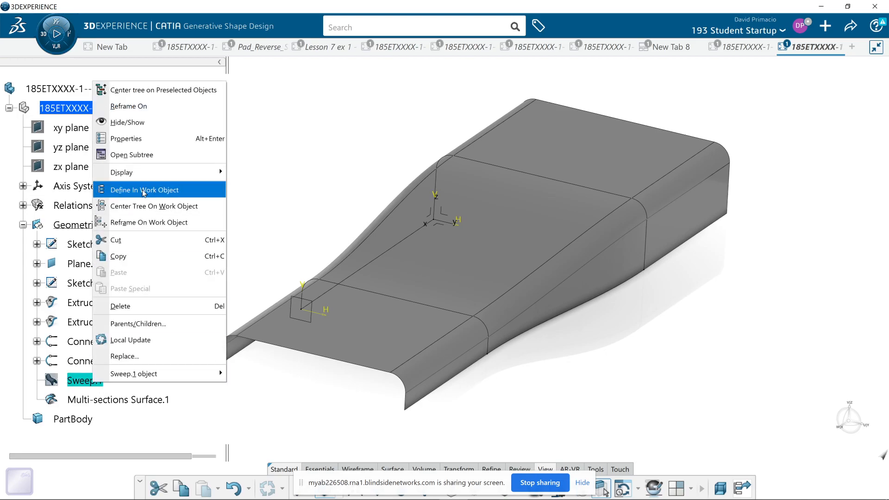
{"action": "left_click", "coordinate": [154, 113]}
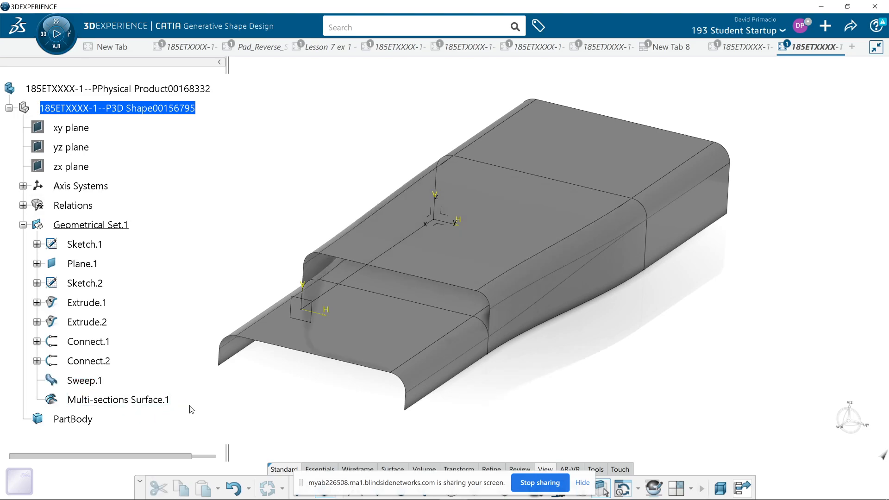
Hide both Sweep.1 and Multi-sections Surface.1 in Geometrical Set.1
{"action": "left_click", "coordinate": [79, 386]}
{"action": "left_click", "coordinate": [77, 401]}
{"action": "left_click", "coordinate": [82, 382], "text": "ctrl"}
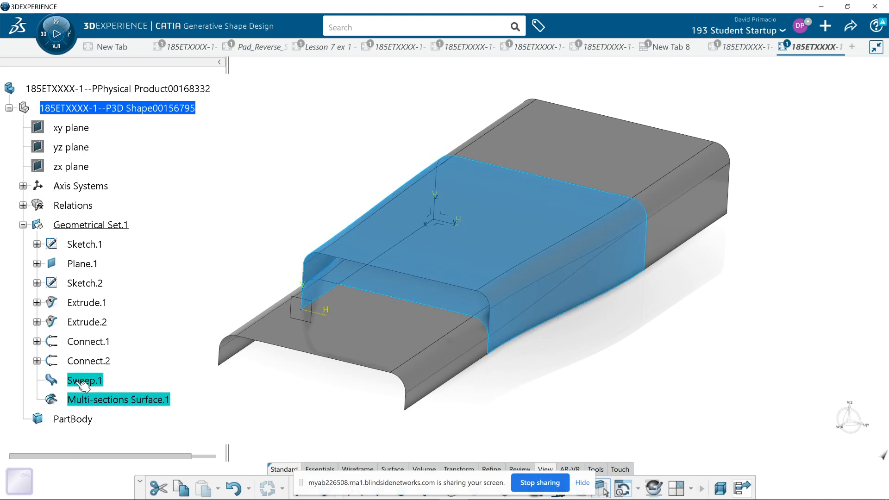
{"action": "right_click", "coordinate": [82, 384]}
{"action": "left_click", "coordinate": [124, 120]}
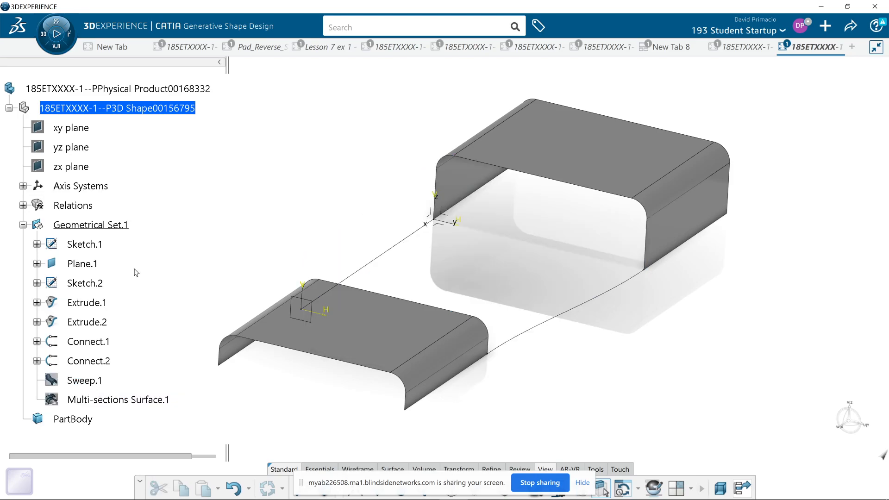
Try Sweep.1 with the With reference surface subtype, preview it, switch back to With two guide curves, and cancel the edit
{"action": "middle_click_drag", "start_coordinate": [206, 378], "coordinate": [152, 404]}
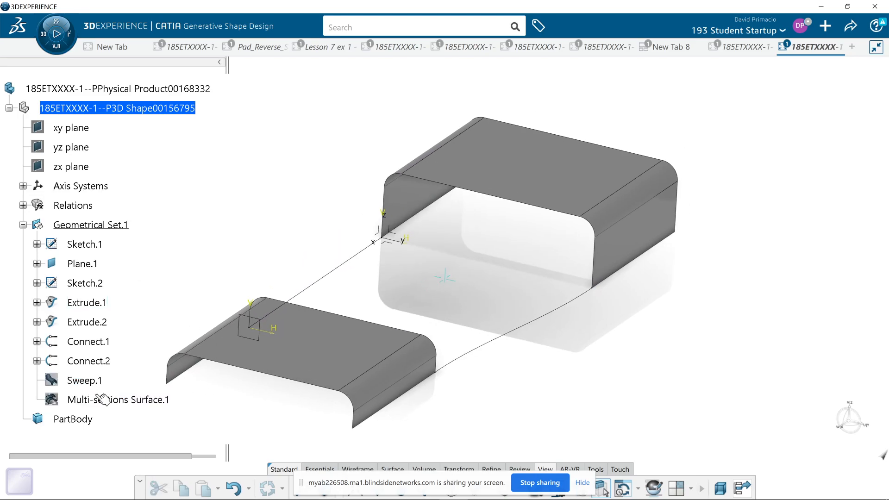
{"action": "double_click", "coordinate": [80, 380]}
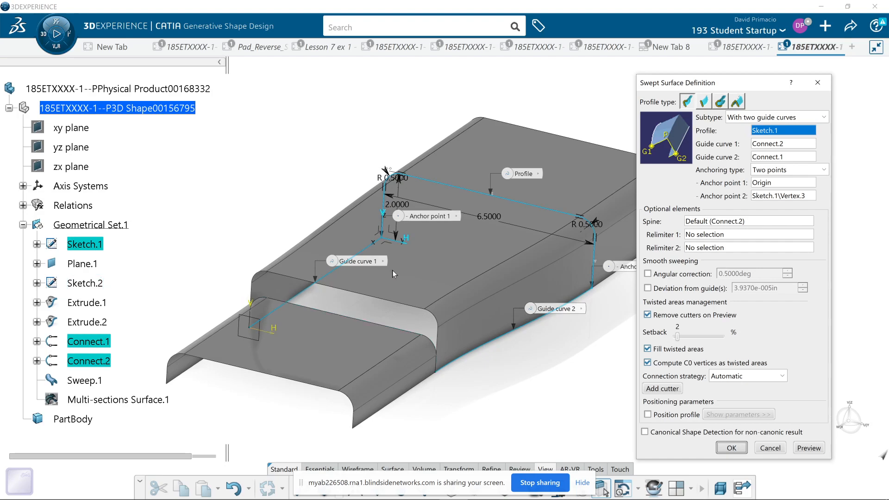
{"action": "left_click", "coordinate": [790, 118]}
{"action": "left_click", "coordinate": [764, 130]}
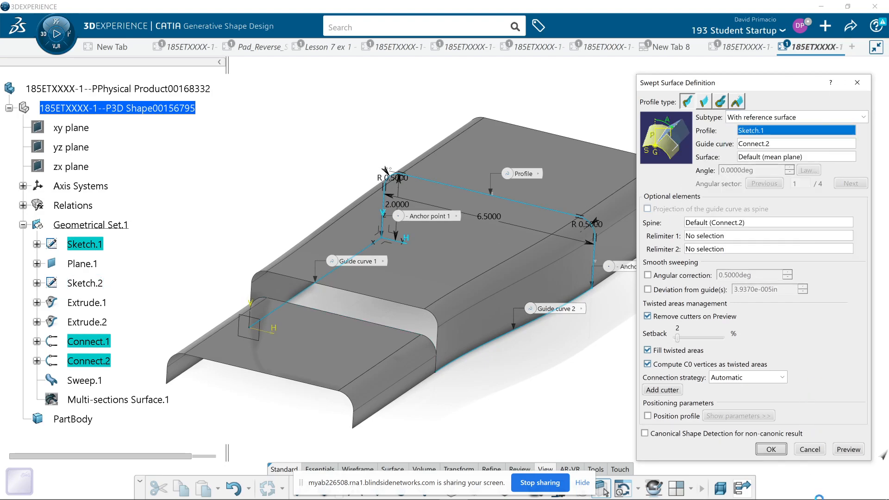
{"action": "left_click", "coordinate": [847, 449]}
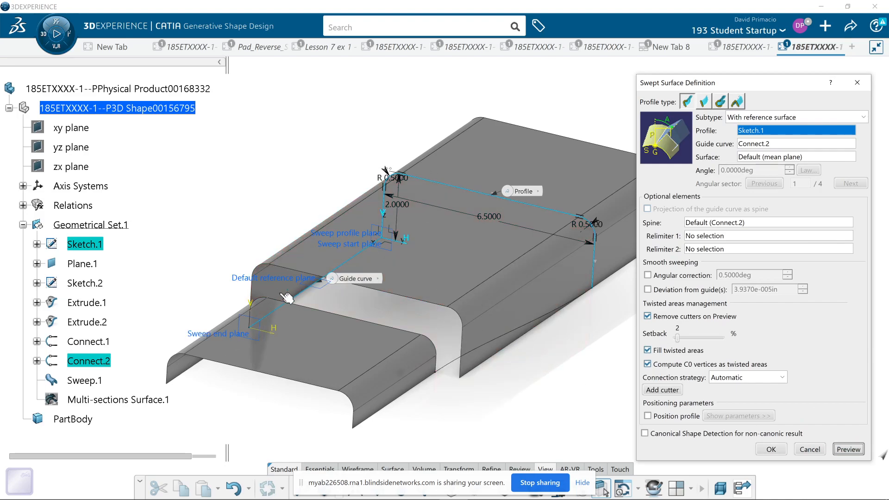
{"action": "left_click", "coordinate": [757, 119]}
{"action": "left_click", "coordinate": [759, 140]}
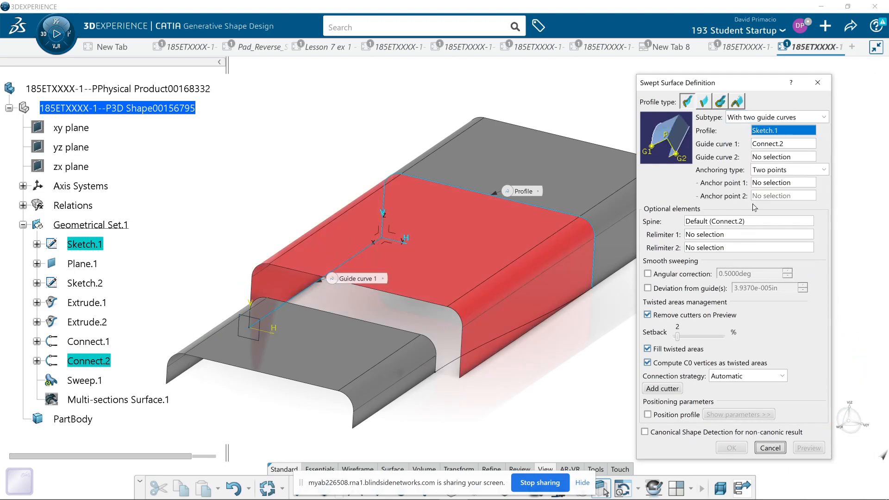
{"action": "left_click", "coordinate": [769, 448]}
Reopen Sweep.1 to review its two guide curves and anchor points, cancelling without changes
{"action": "left_click", "coordinate": [87, 383]}
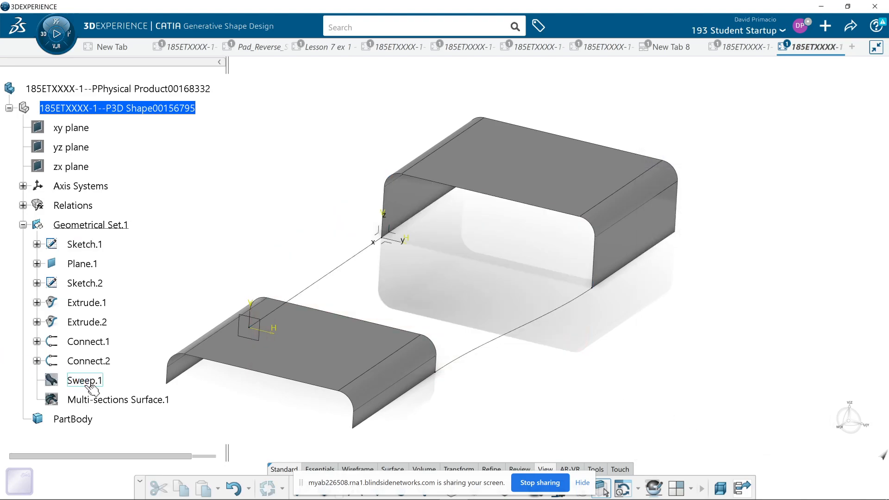
{"action": "left_click", "coordinate": [84, 382]}
{"action": "double_click", "coordinate": [85, 383]}
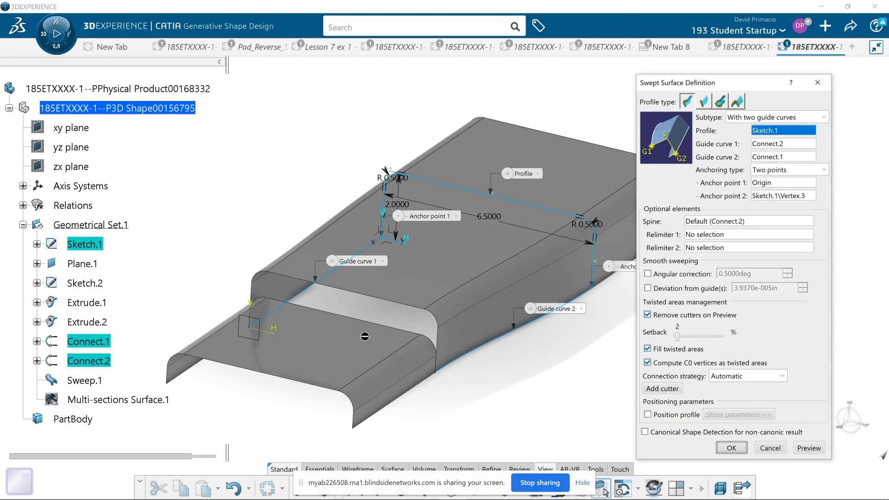
{"action": "left_click", "coordinate": [769, 448]}
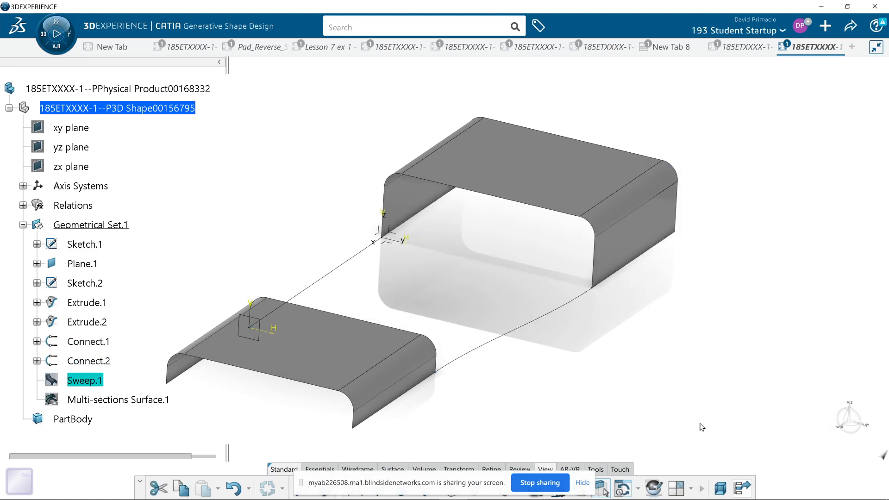
Edit Multi-sections Surface.1, set its sections coupling type to Ratio, and preview the surface
{"action": "double_click", "coordinate": [114, 401]}
{"action": "middle_click_drag", "start_coordinate": [507, 365], "coordinate": [426, 319]}
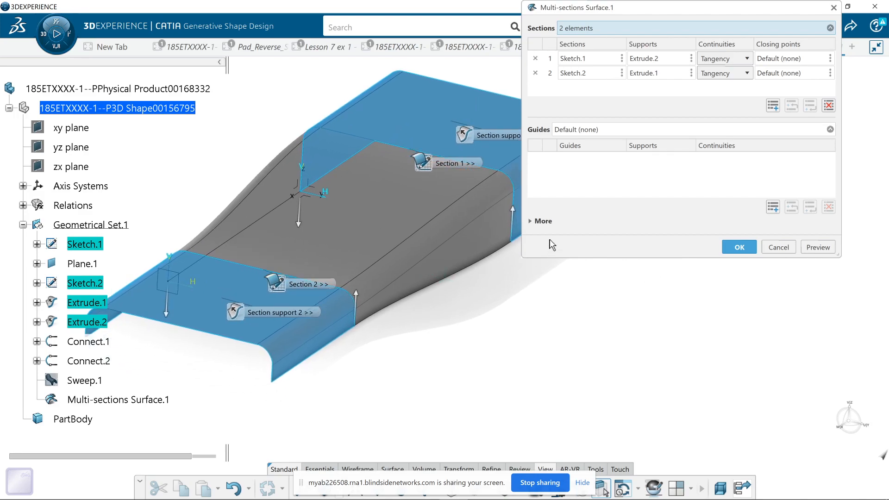
{"action": "left_click", "coordinate": [545, 222]}
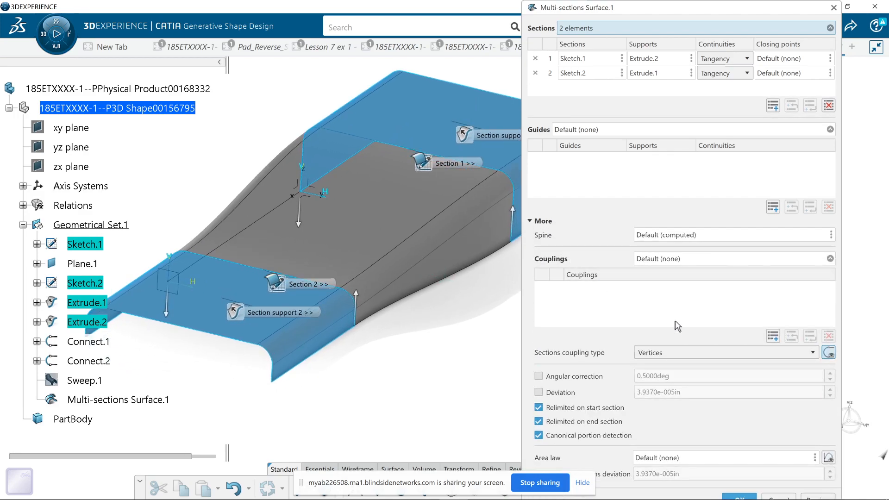
{"action": "left_click", "coordinate": [665, 356]}
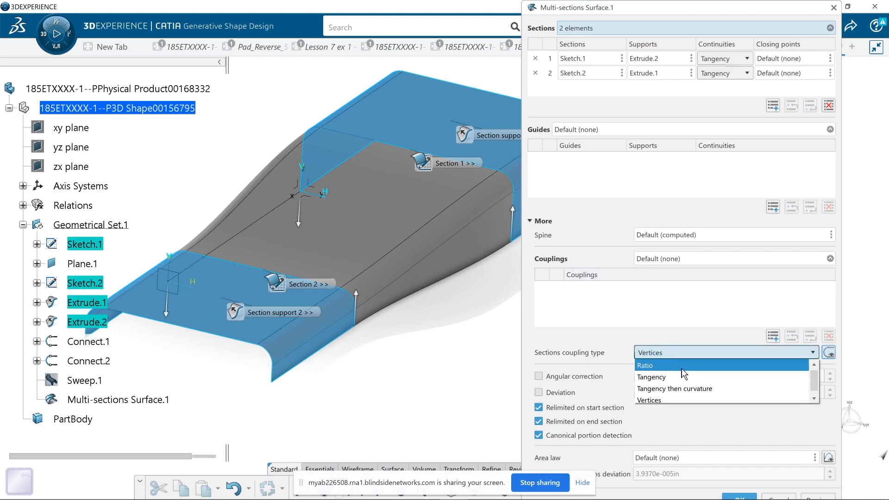
{"action": "left_click", "coordinate": [676, 365]}
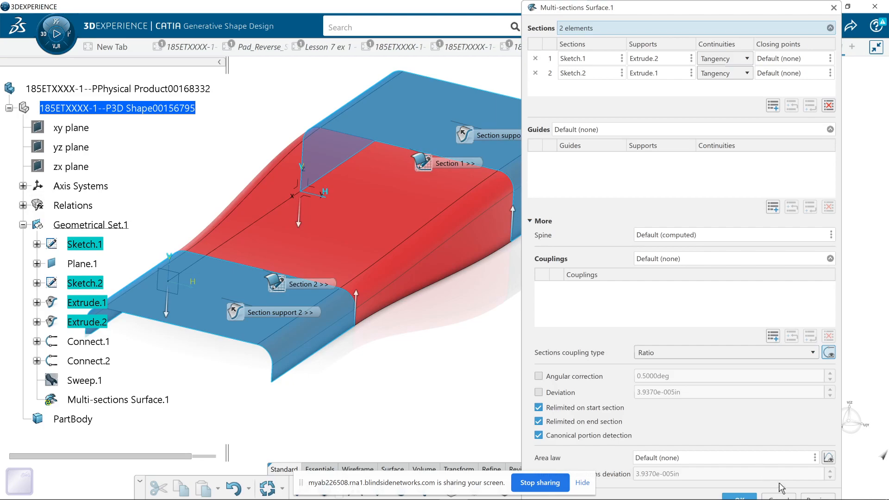
{"action": "left_click", "coordinate": [541, 221]}
{"action": "left_click", "coordinate": [814, 248]}
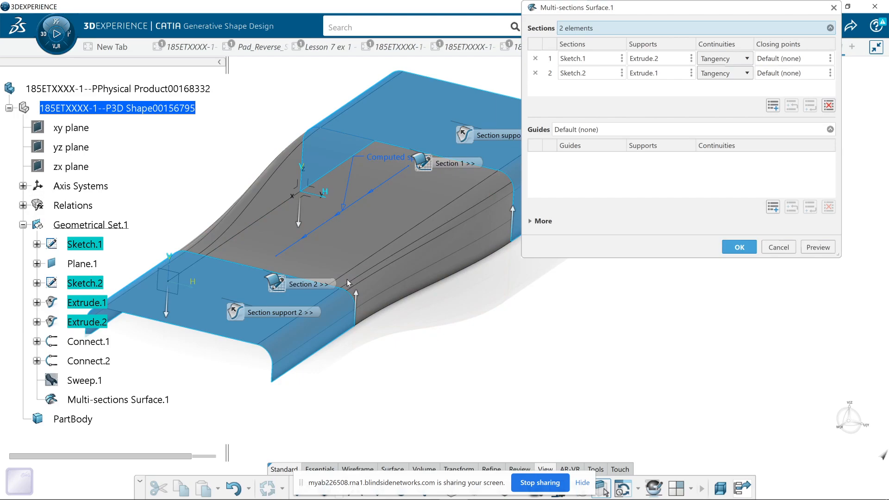
Set the sections coupling type of Multi-sections Surface.1 back to Vertices and accept the definition
{"action": "middle_click_drag", "start_coordinate": [425, 376], "coordinate": [426, 400]}
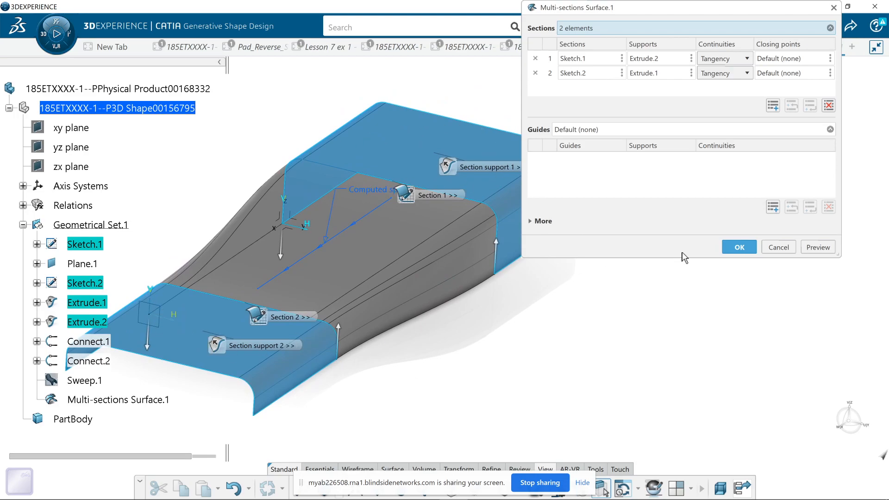
{"action": "left_click", "coordinate": [549, 222]}
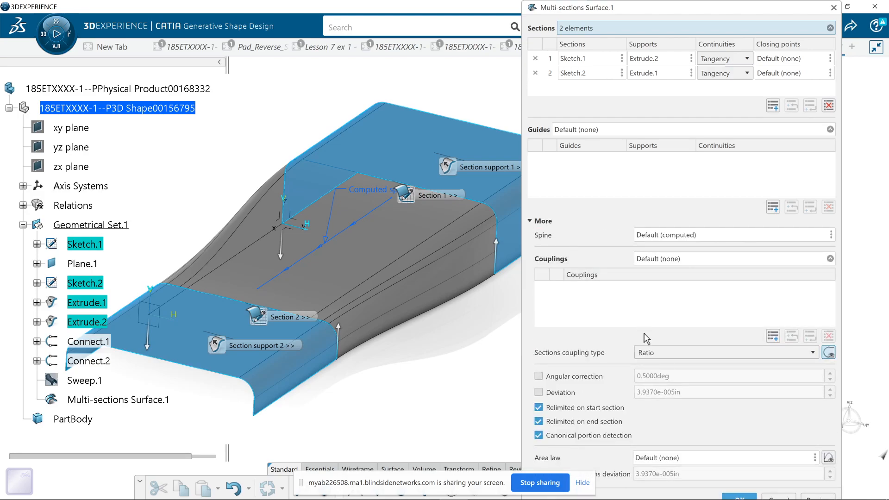
{"action": "left_click", "coordinate": [646, 352]}
{"action": "left_click", "coordinate": [665, 400]}
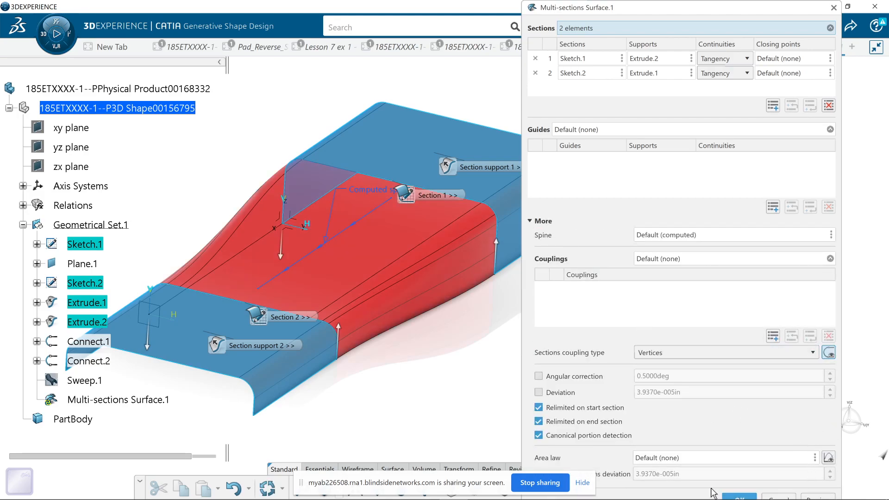
{"action": "left_click", "coordinate": [543, 222]}
{"action": "left_click", "coordinate": [735, 247]}
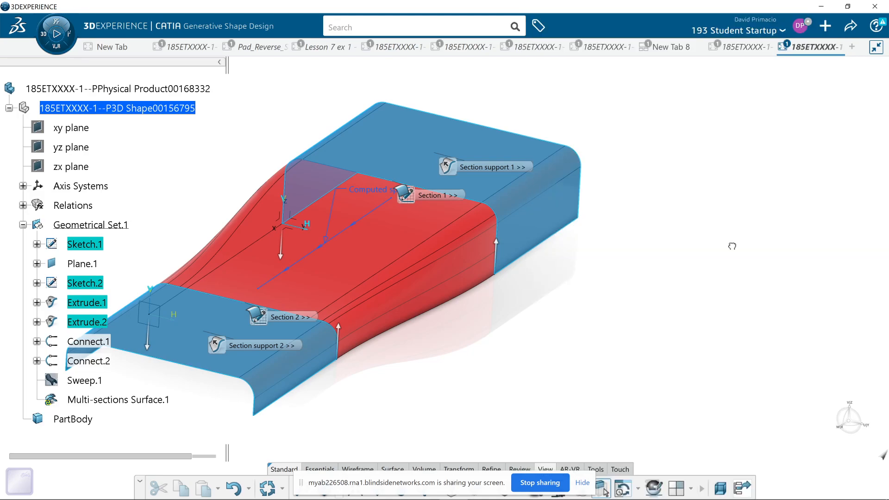
Reopen Multi-sections Surface.1 to examine its sections, support surfaces and tangency continuities, cancelling without changes
{"action": "middle_click_drag", "start_coordinate": [508, 378], "coordinate": [651, 393]}
{"action": "double_click", "coordinate": [133, 397]}
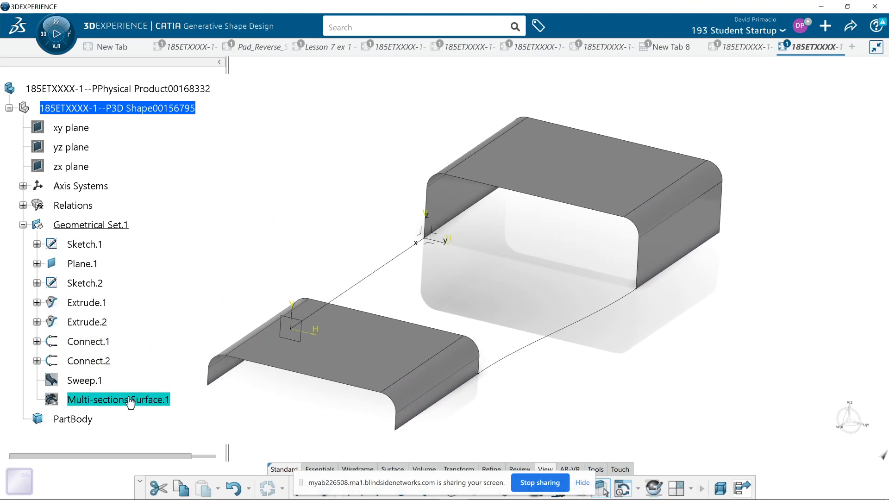
{"action": "middle_click_drag", "start_coordinate": [458, 380], "coordinate": [424, 377]}
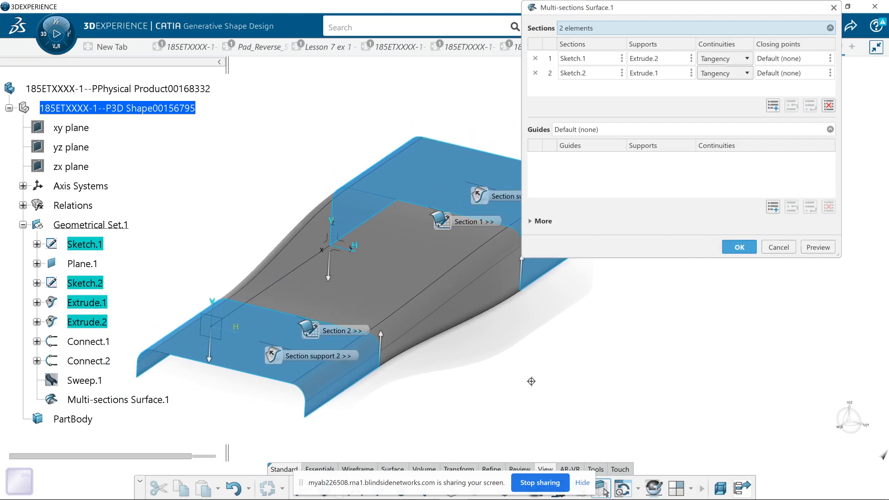
{"action": "middle_click_drag", "start_coordinate": [559, 387], "coordinate": [560, 390]}
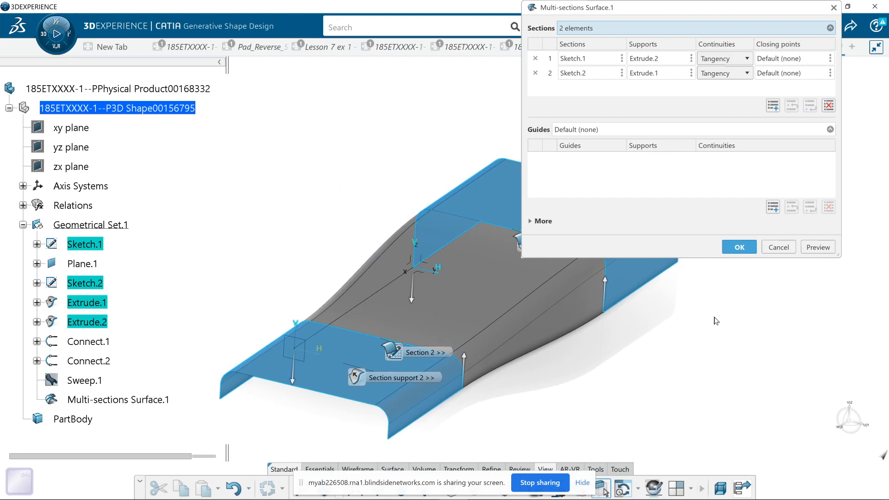
{"action": "left_click", "coordinate": [777, 248]}
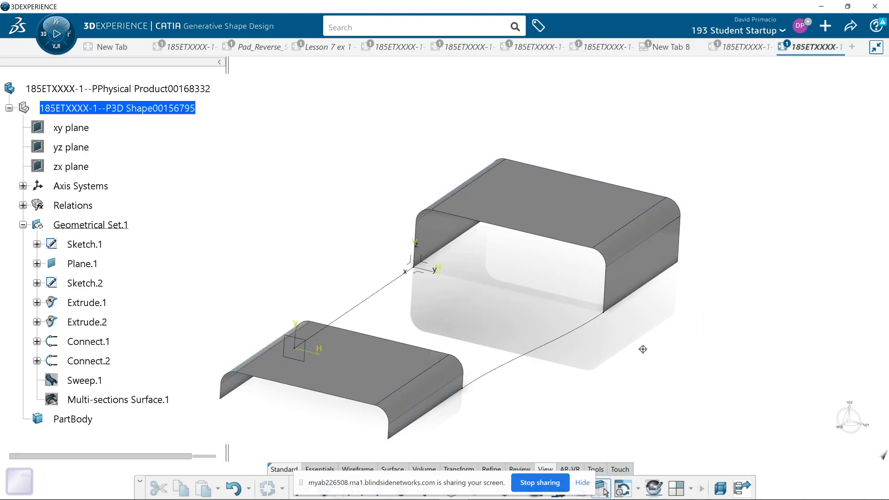
{"action": "middle_click_drag", "start_coordinate": [617, 350], "coordinate": [602, 360]}
{"action": "middle_click_drag", "start_coordinate": [535, 380], "coordinate": [636, 365]}
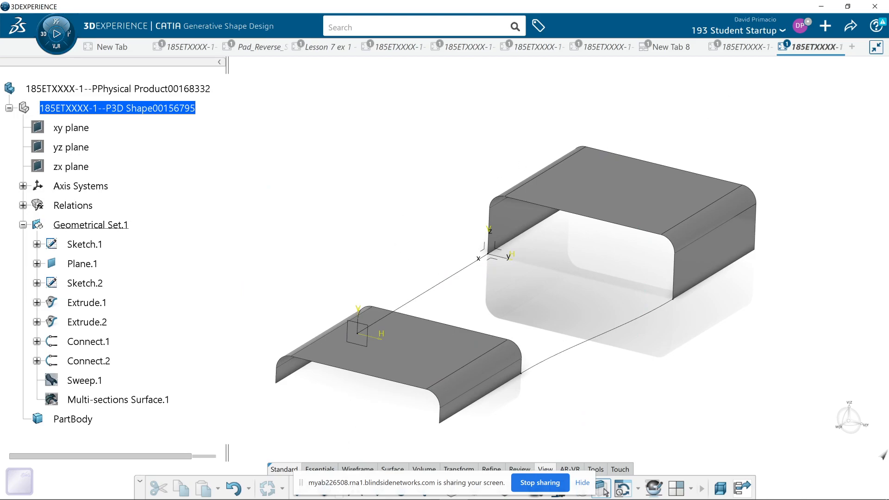
{"action": "mouse_move", "coordinate": [283, 499]}
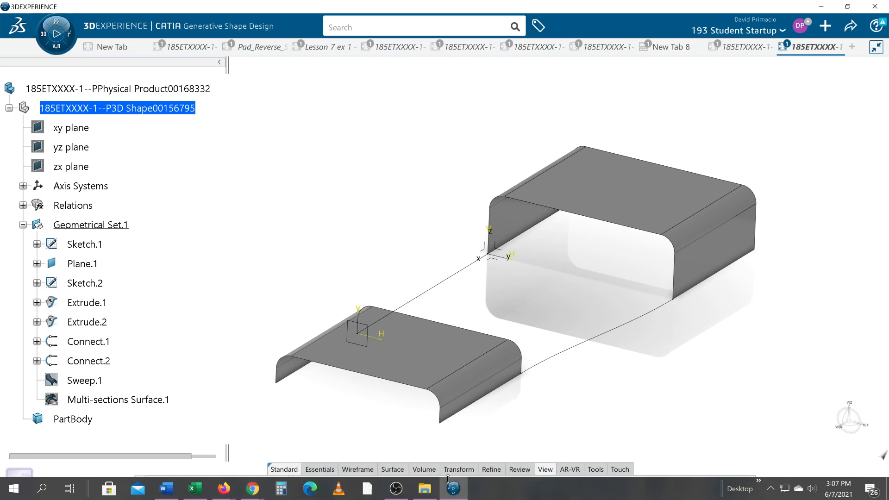